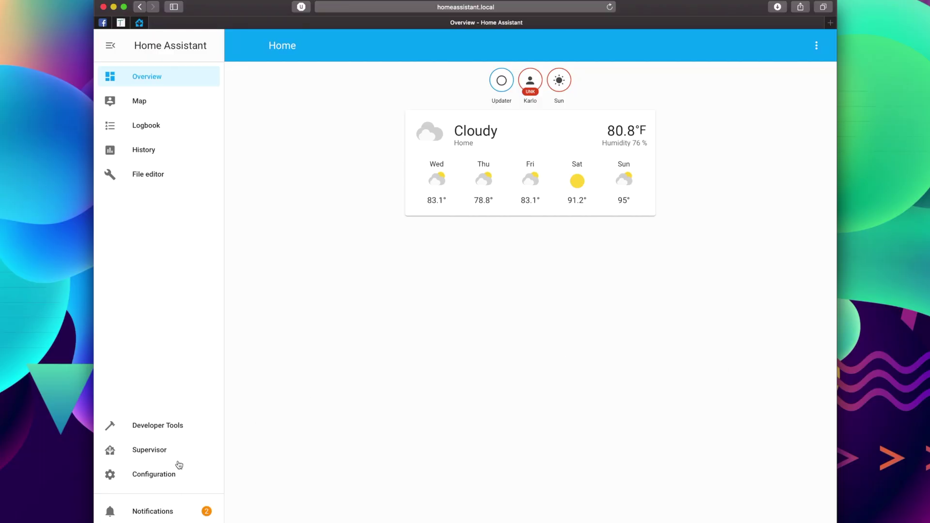
Step: Install the Duck DNS add-on from the Supervisor store and review its Configuration and Documentation tabs
click(158, 453)
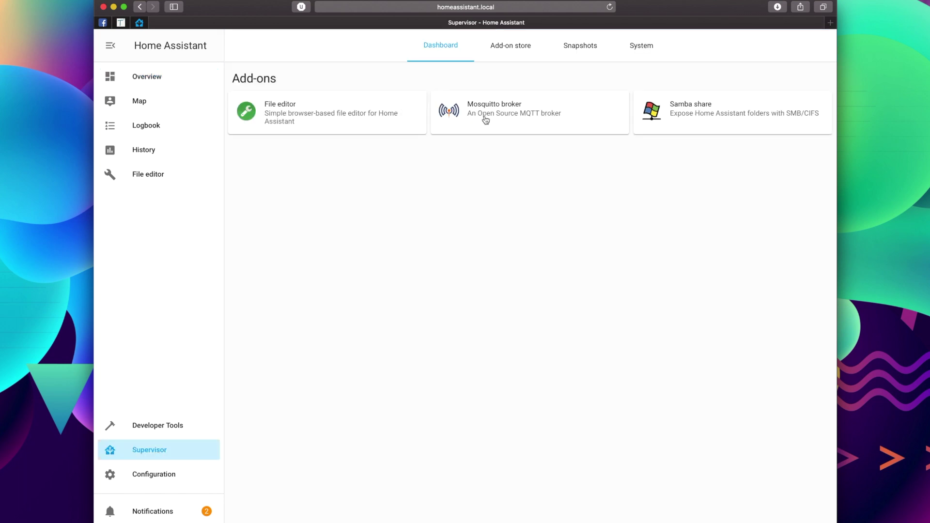
click(522, 65)
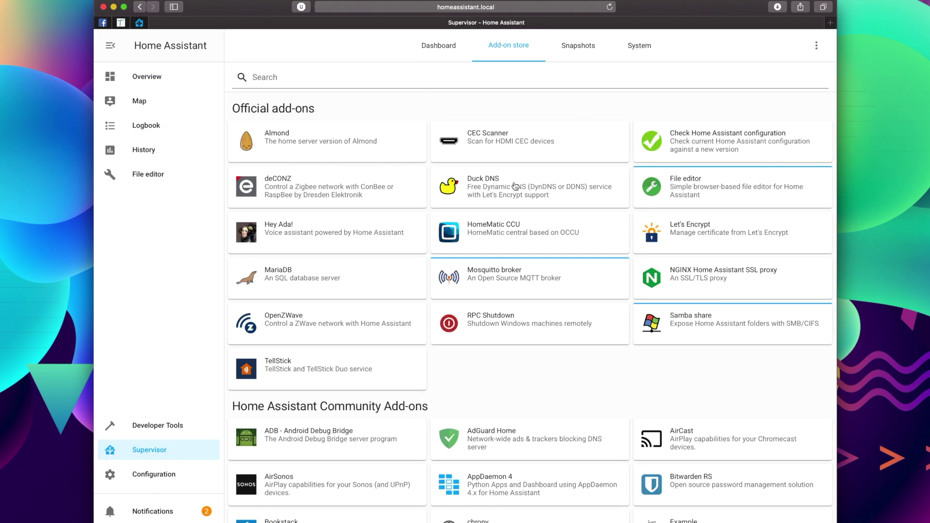
click(515, 187)
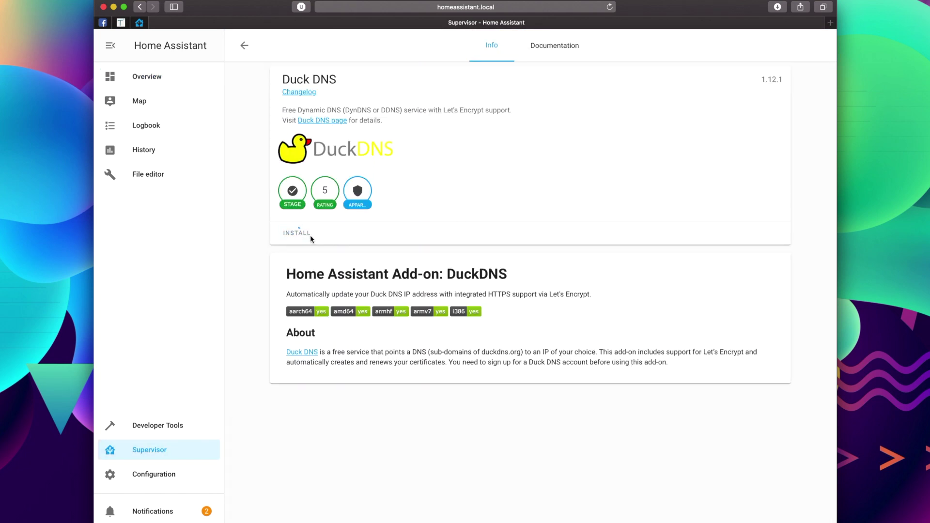
click(557, 60)
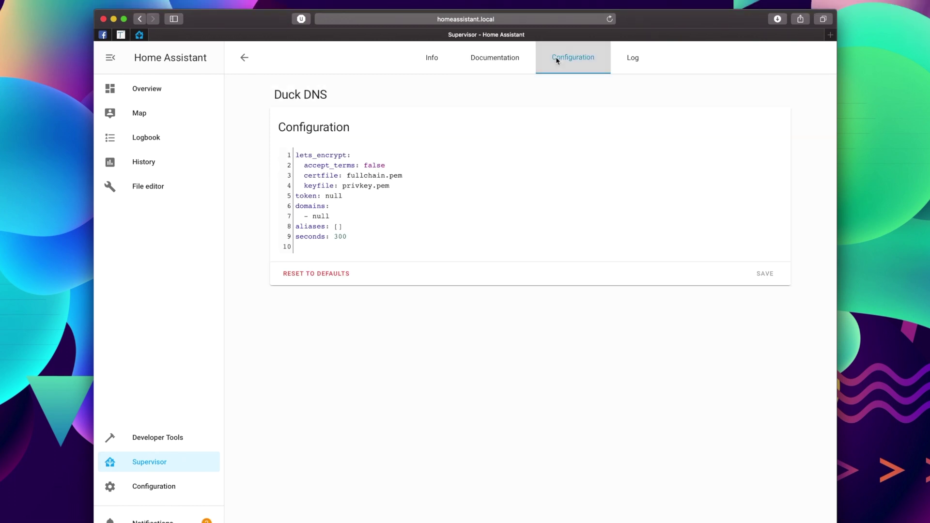
click(508, 58)
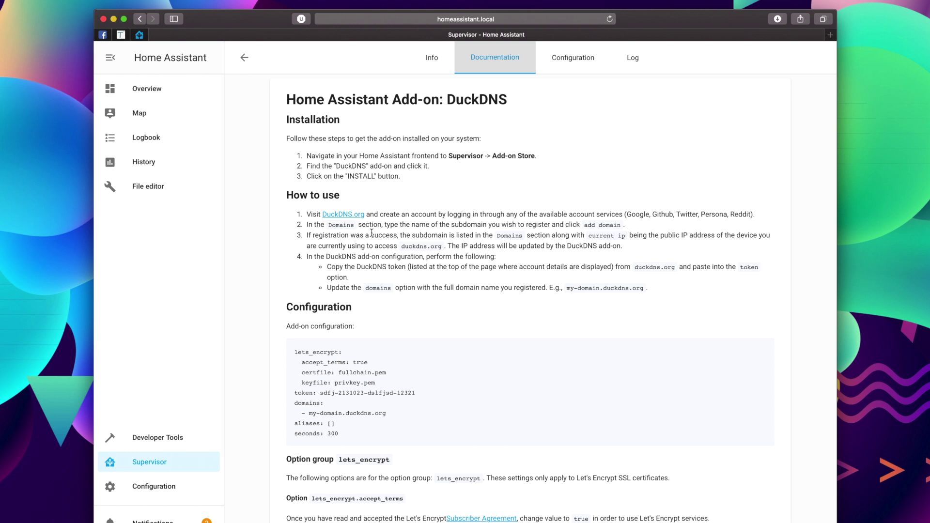
click(435, 65)
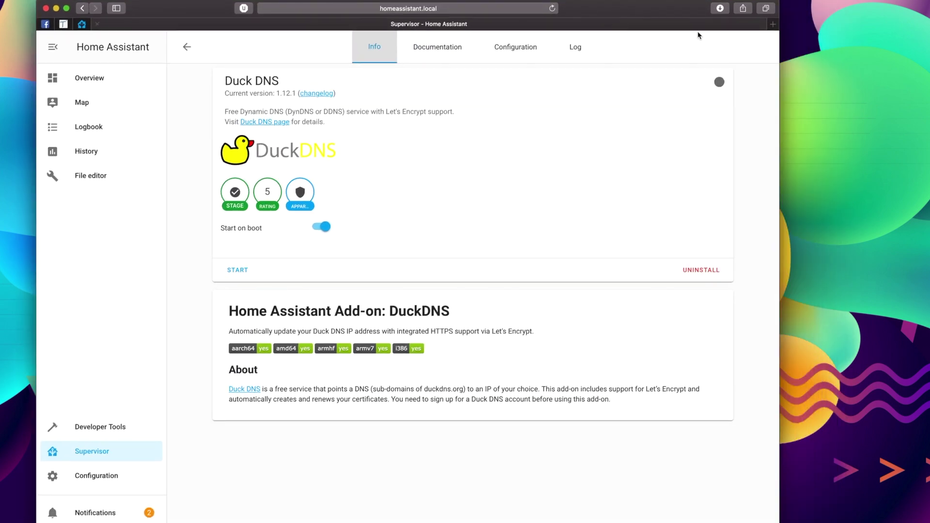
Step: Load the router admin at 172.16.0.1 in a new tab and show its ADVANCED status page
click(773, 26)
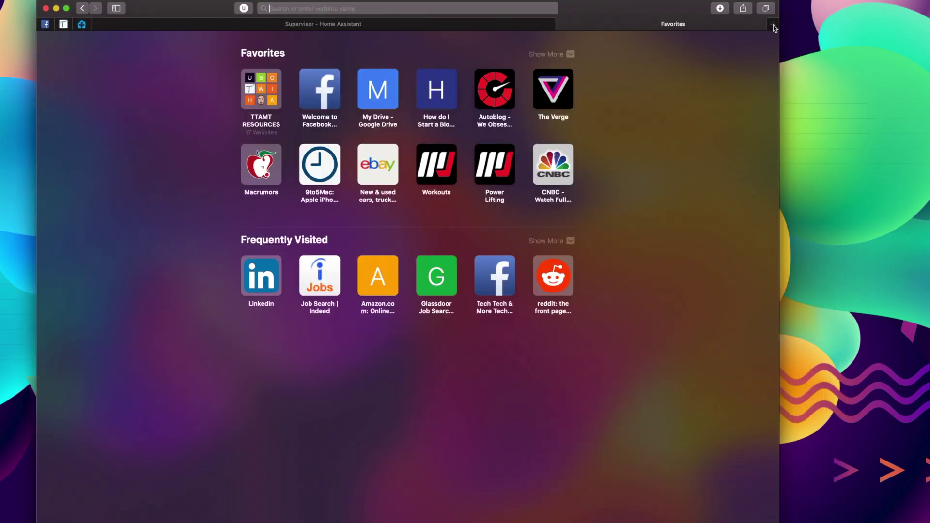
text(172.16.0.1)
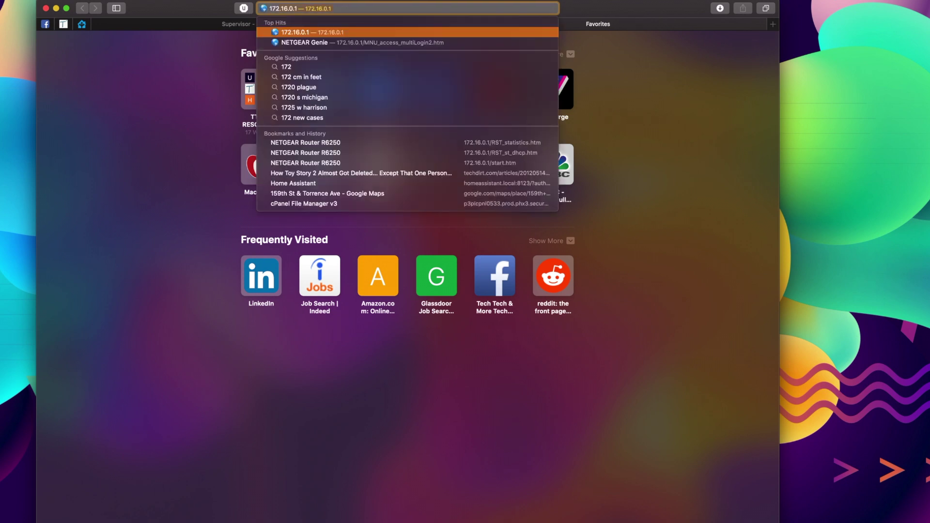
key(Return)
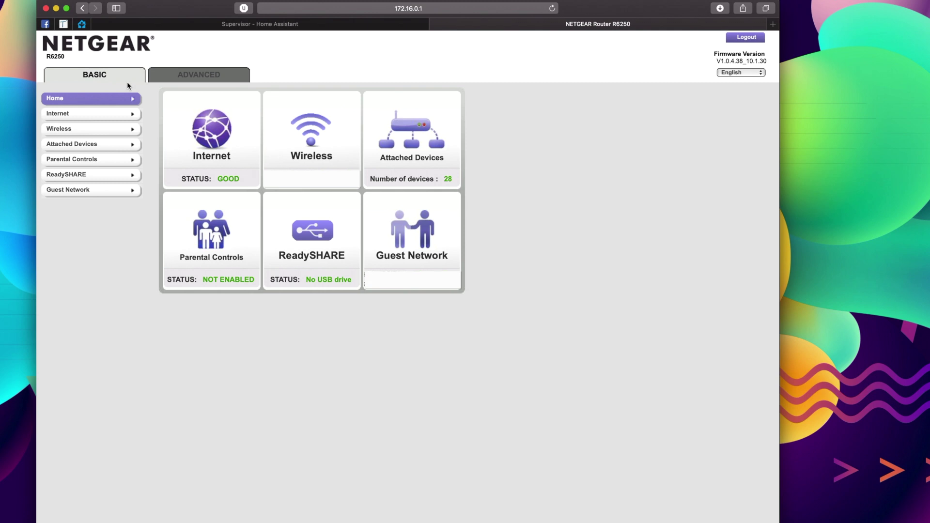
click(206, 76)
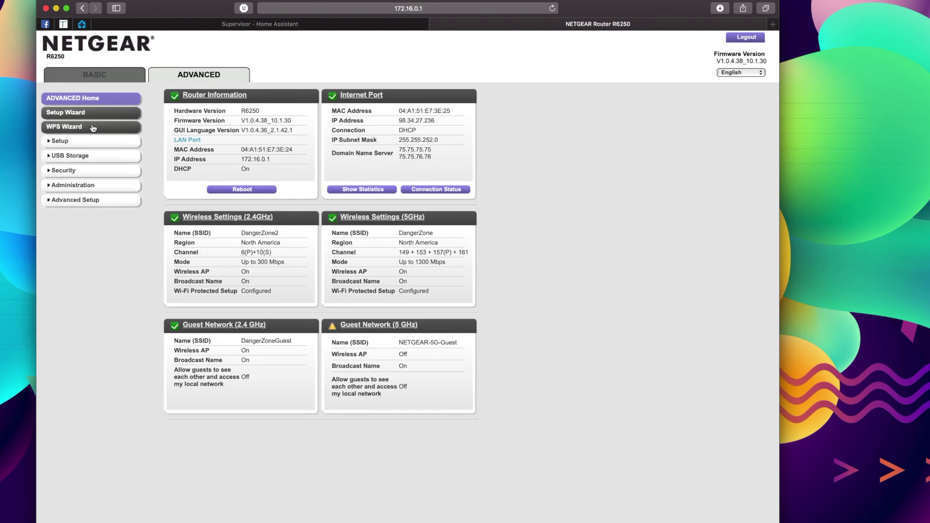
Step: Add a LAN Setup address reservation fixing the HOMEASSISTANT device at 172.16.0.43
click(61, 142)
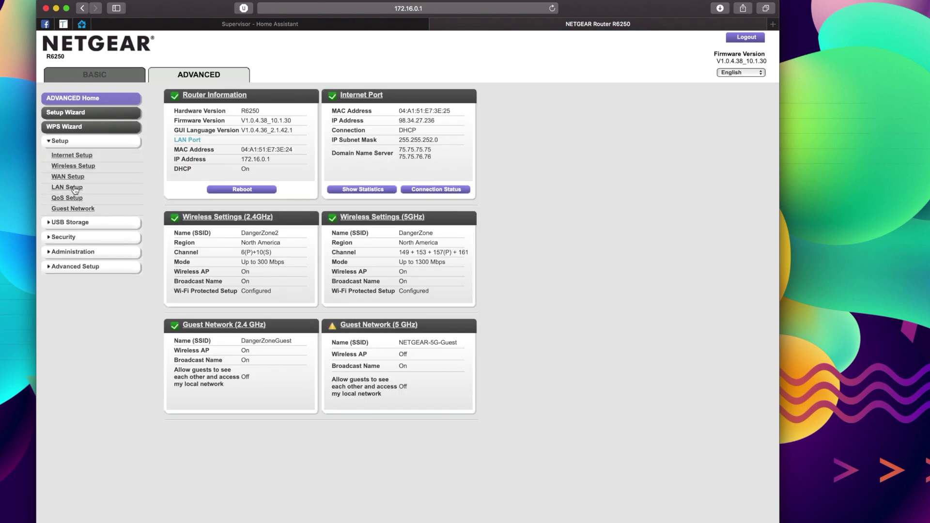
click(75, 189)
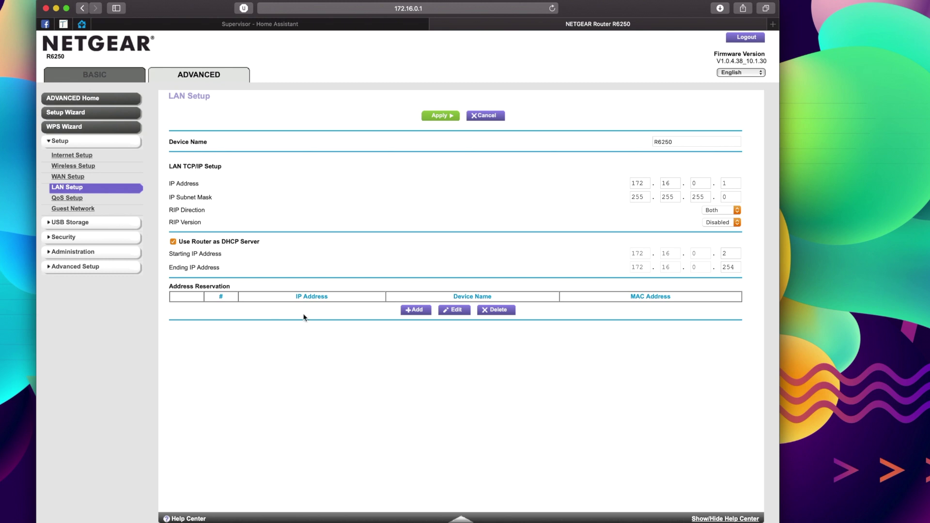
click(417, 312)
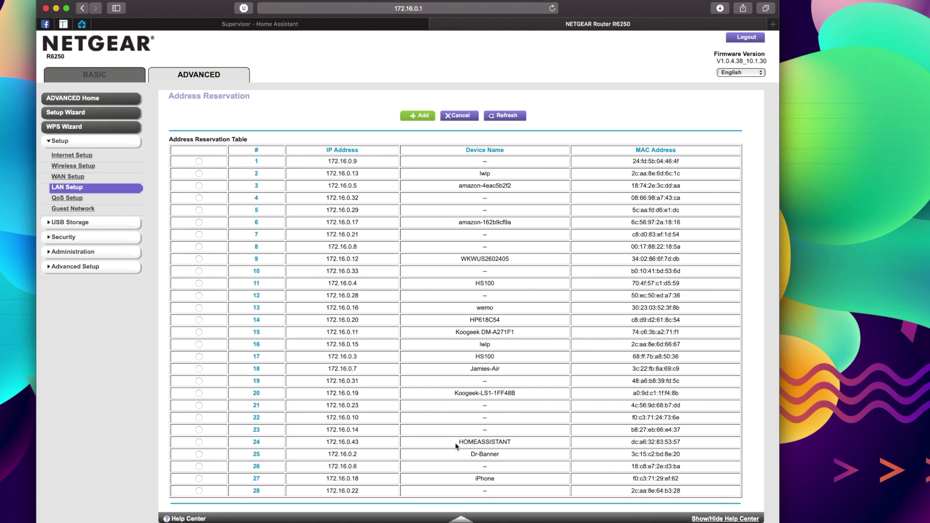
drag(464, 442, 512, 442)
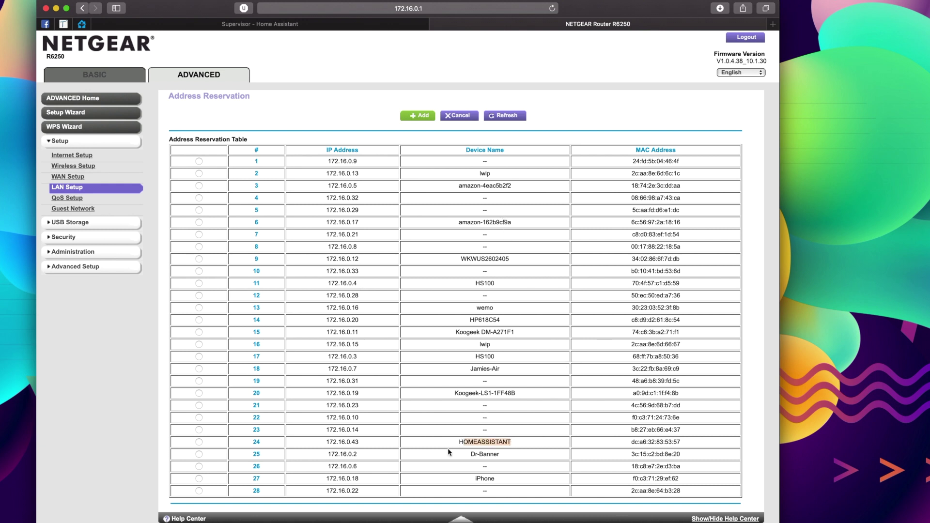
click(200, 441)
click(419, 117)
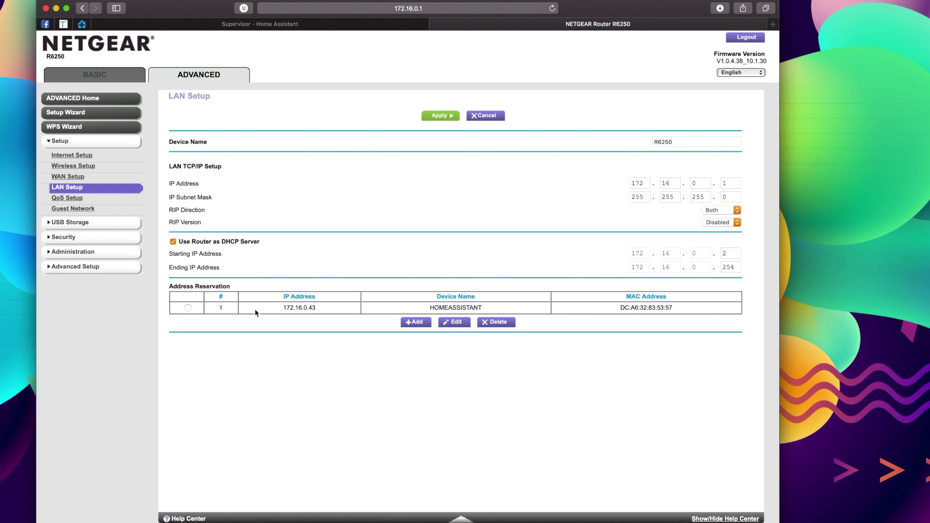
drag(295, 307, 311, 308)
click(322, 310)
click(49, 268)
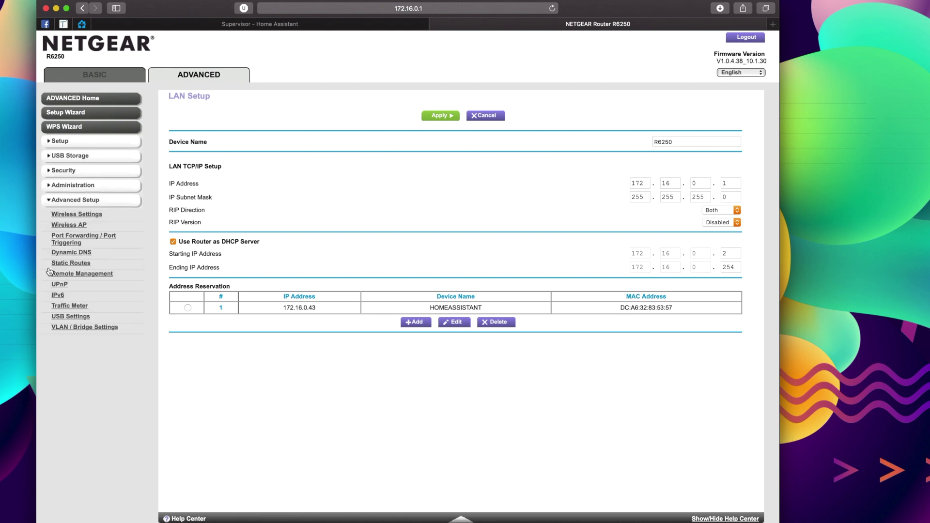
Step: Start a custom port forwarding service for 172.16.0.43 named 'Home Assistant Duck DNS'
click(69, 243)
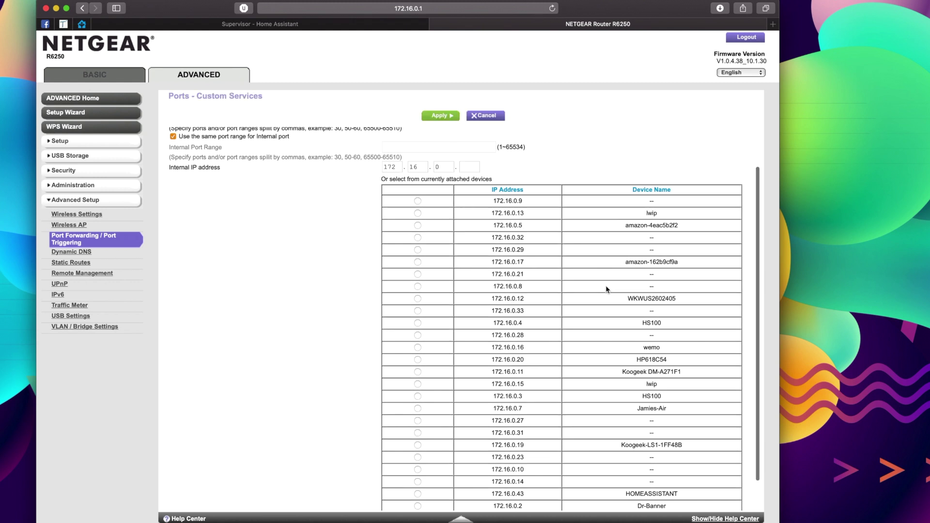
scroll(531, 456, down, 3)
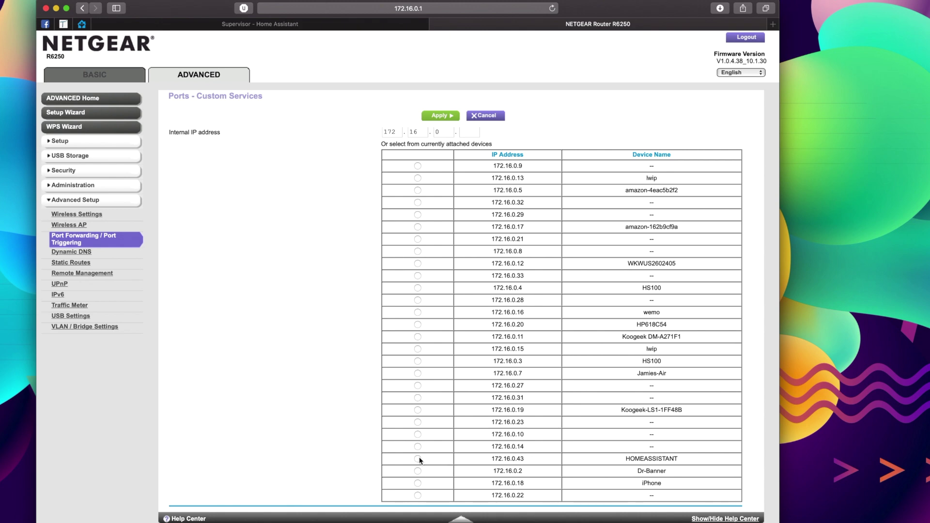
click(416, 458)
scroll(327, 304, up, 3)
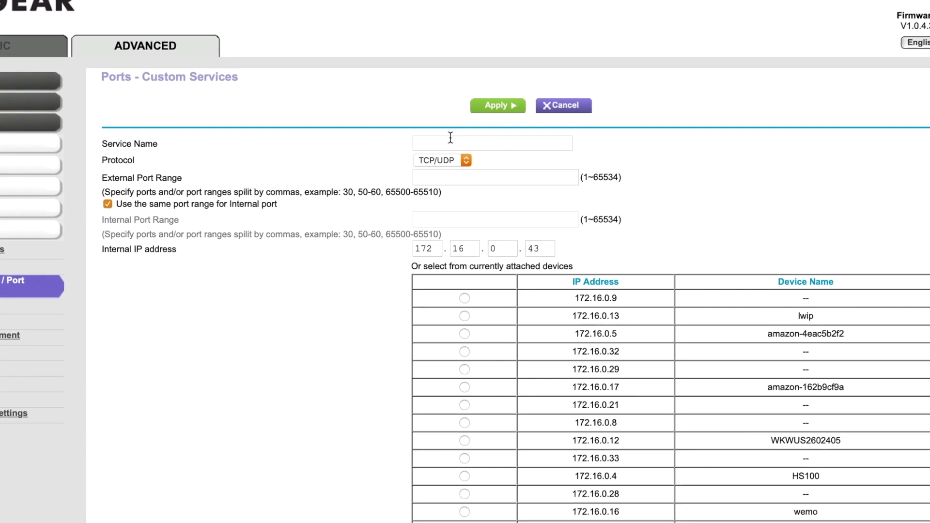
click(412, 131)
text(H)
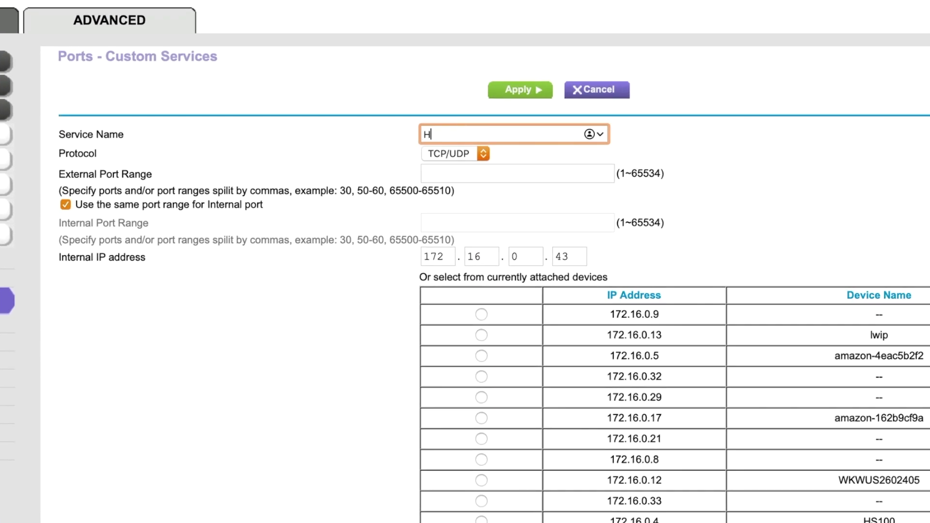
text(ome Assistant Duck DNS)
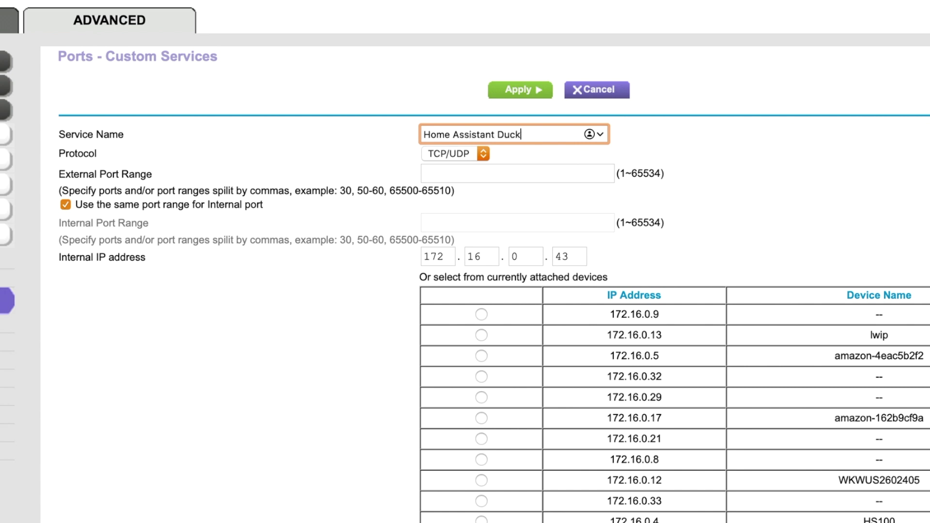
Step: Set the rule to TCP, external port 443, internal port 8123, and apply it
click(489, 154)
click(477, 165)
click(496, 177)
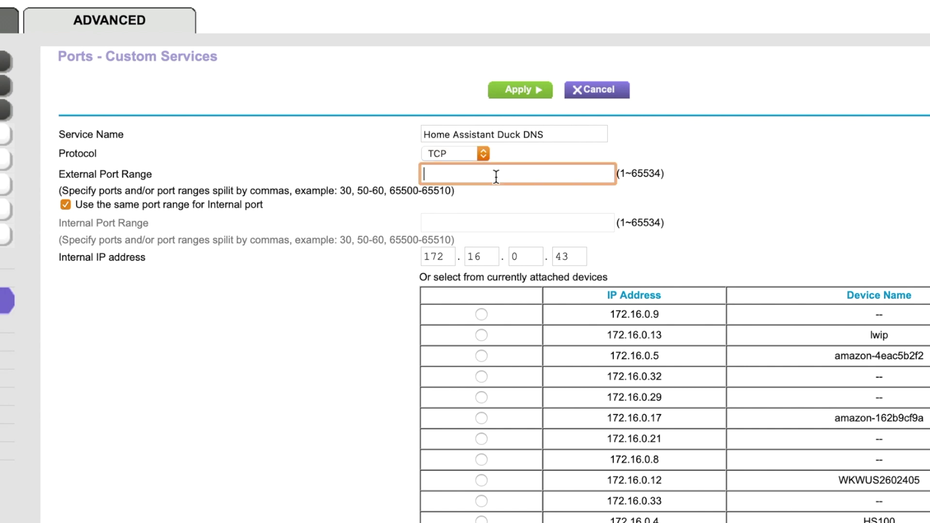
text(443)
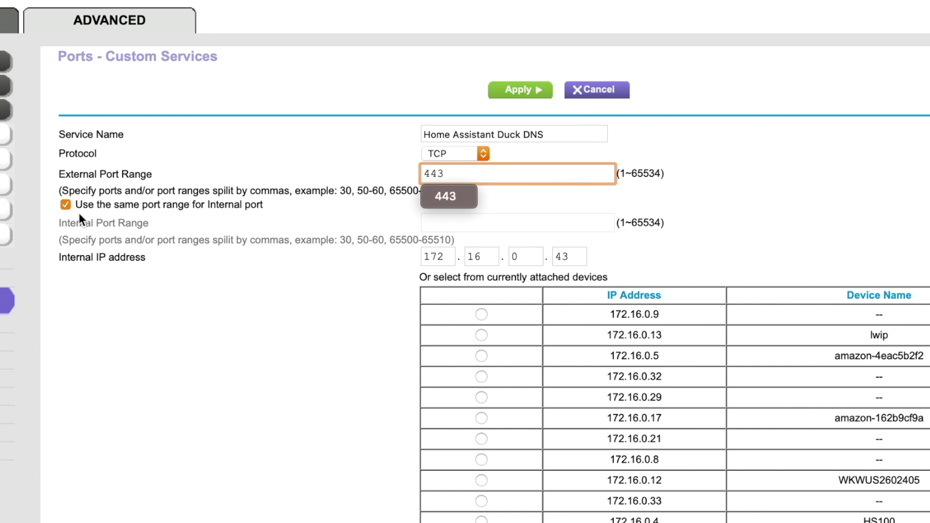
click(66, 204)
double_click(476, 227)
text(8123)
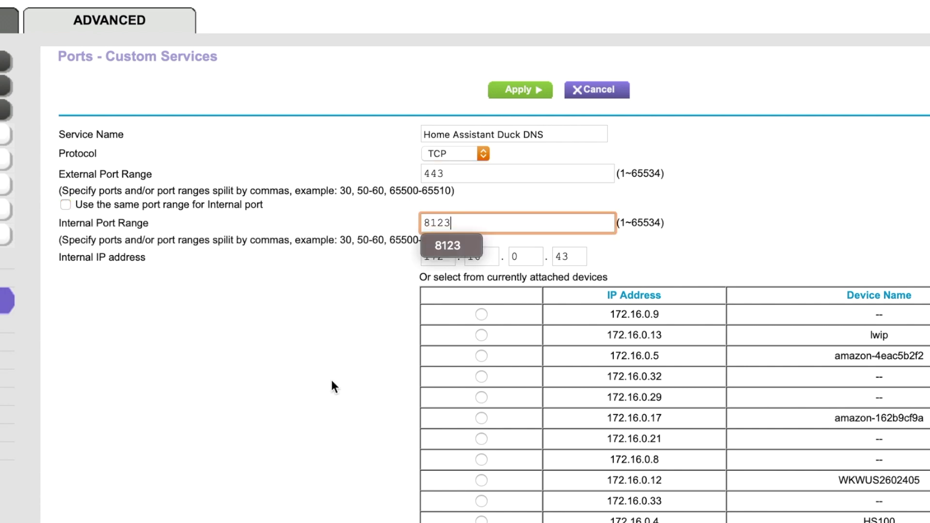
click(374, 325)
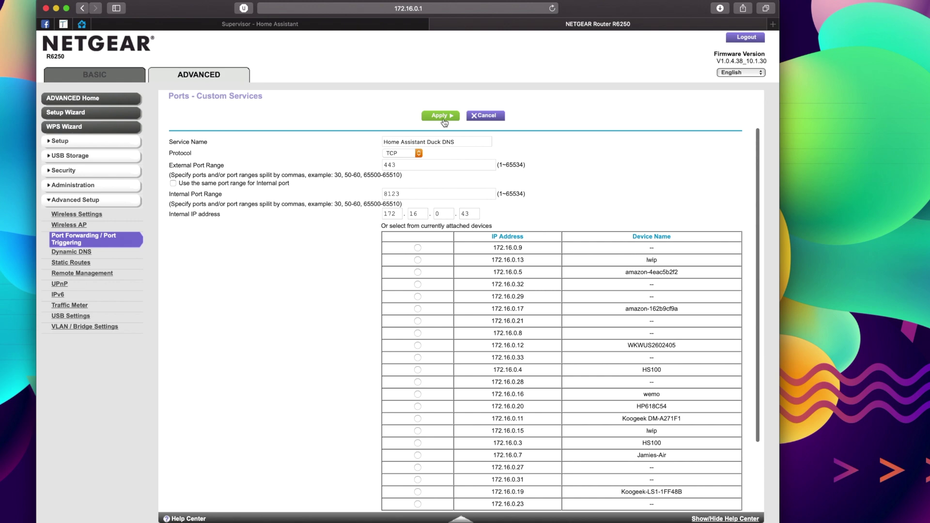
click(443, 116)
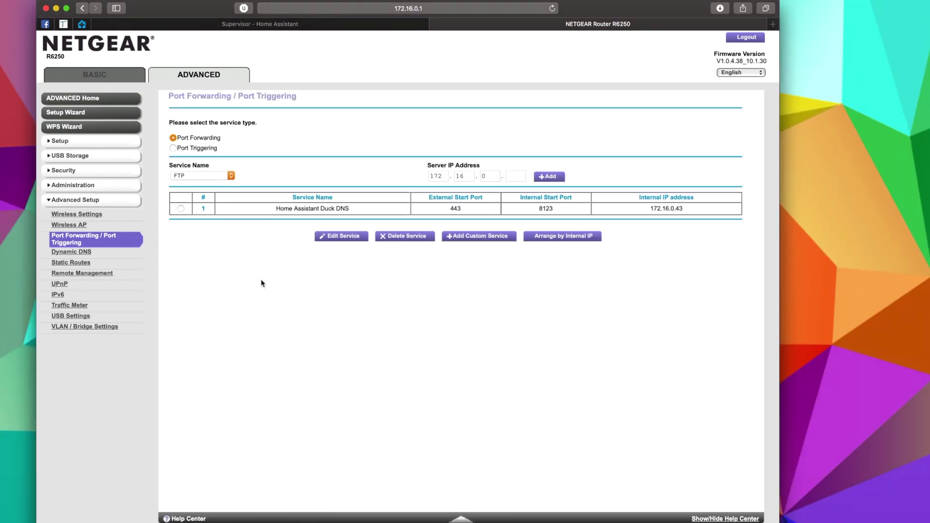
click(773, 24)
Step: Load duckdns.org and sign in with Google to view the account's 2/5 domains
text(duckdns.org)
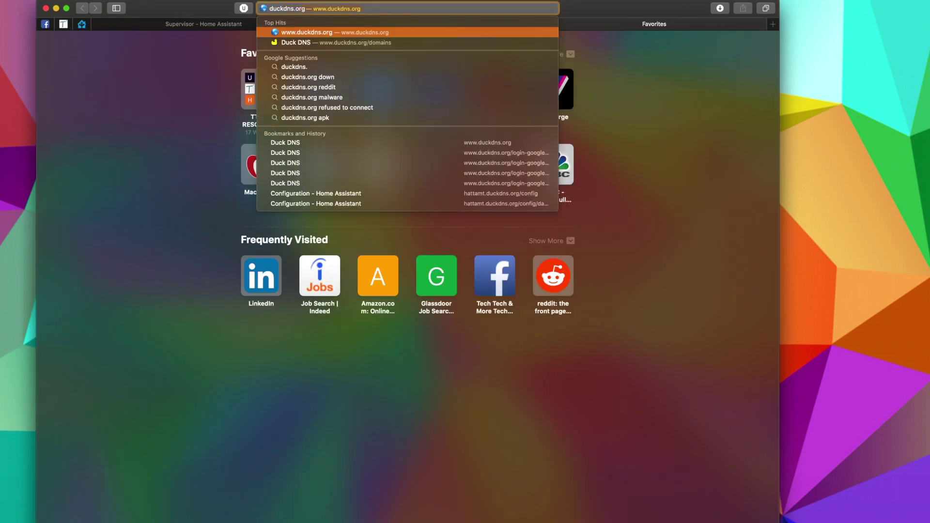
key(Return)
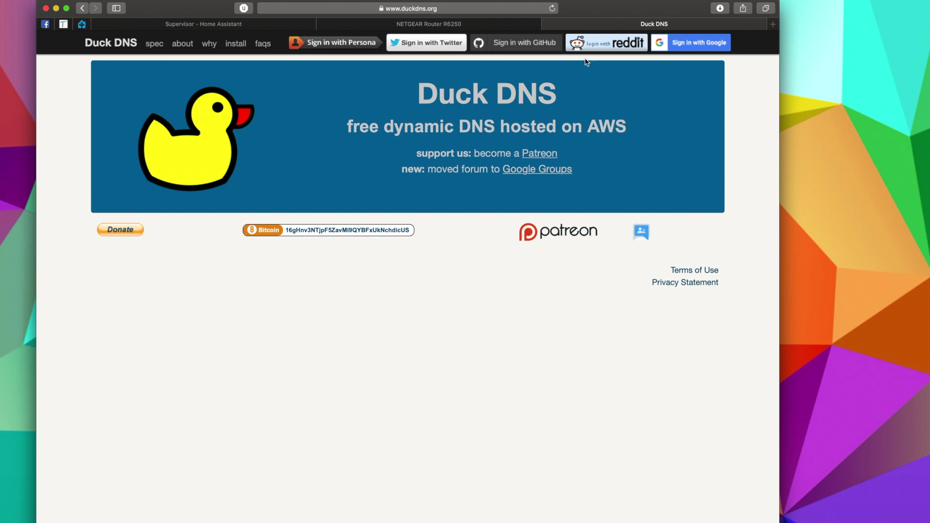
click(695, 47)
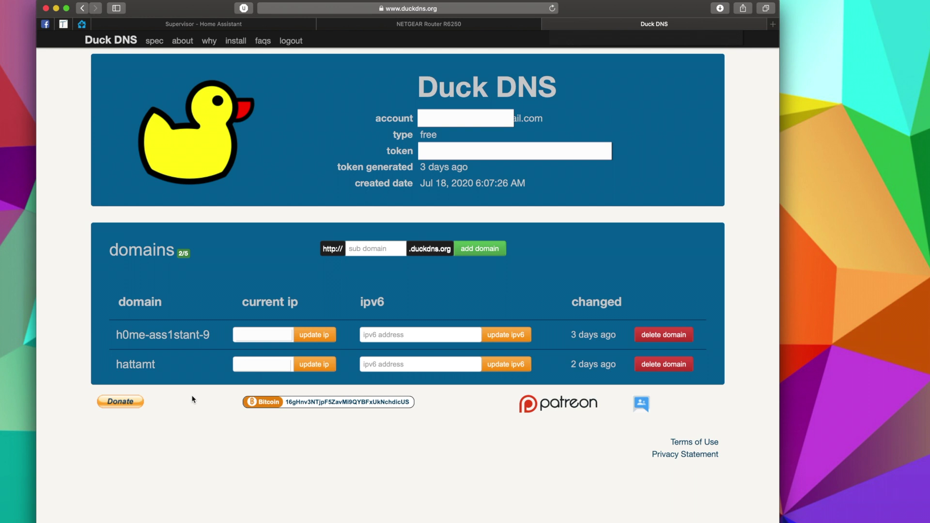
double_click(184, 254)
click(200, 260)
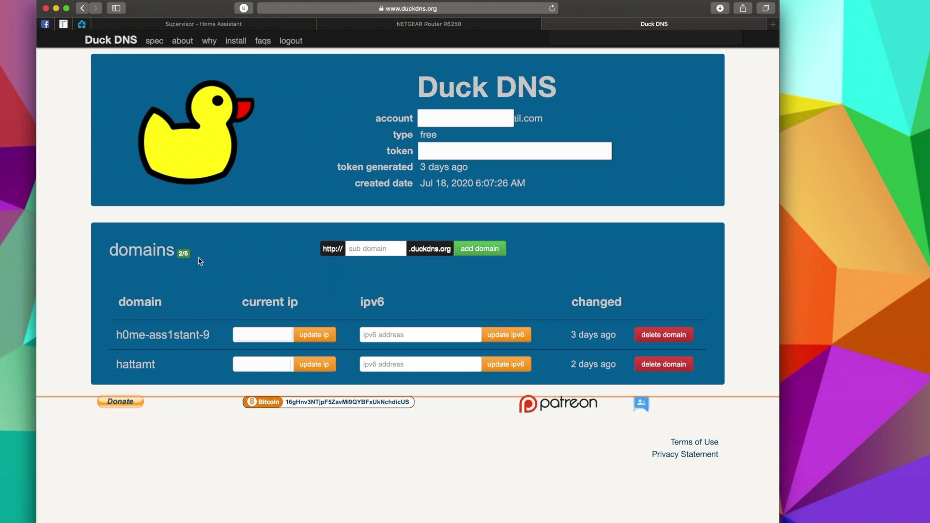
click(375, 249)
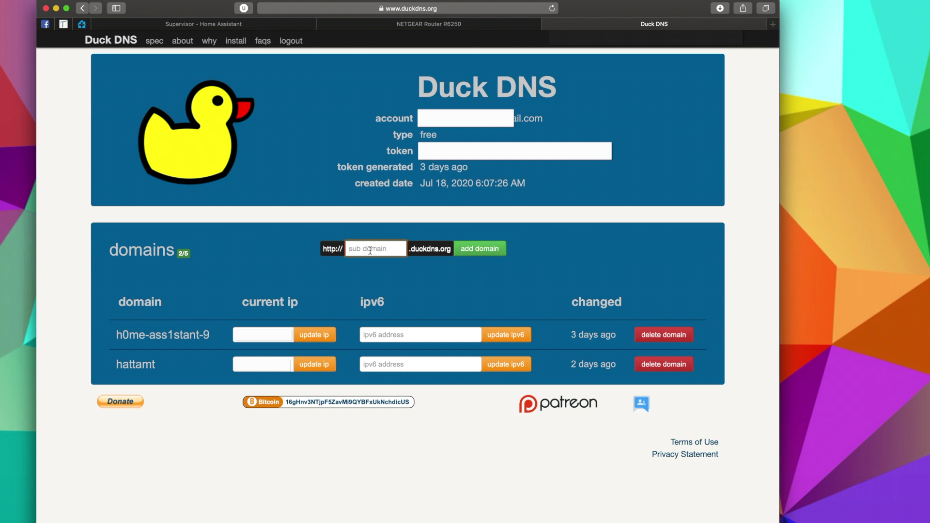
Step: Add the subdomain ttamtdnsha to the Duck DNS account, then return to Home Assistant
text(ttamtdnsha)
click(480, 255)
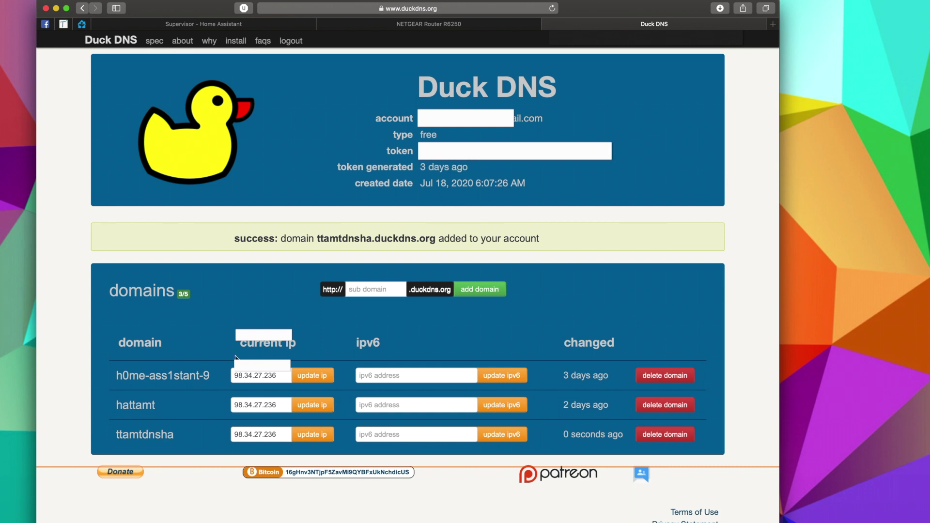
click(200, 25)
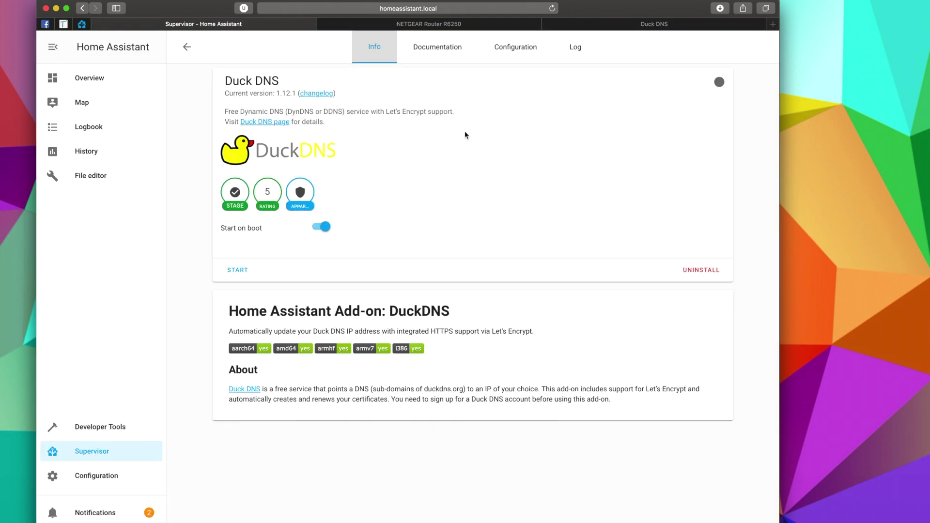
Step: Check the add-on documentation and paste the Duck DNS token in place of the null token
click(436, 51)
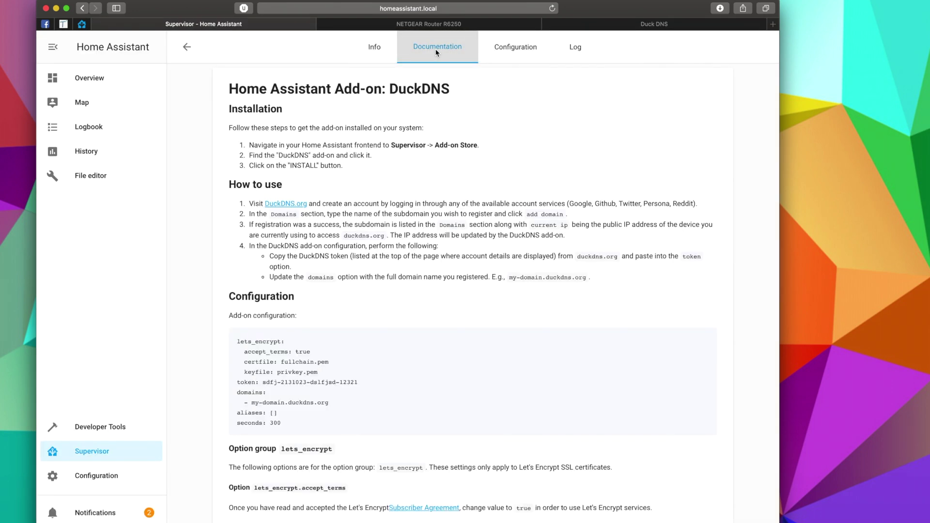
drag(406, 224, 410, 235)
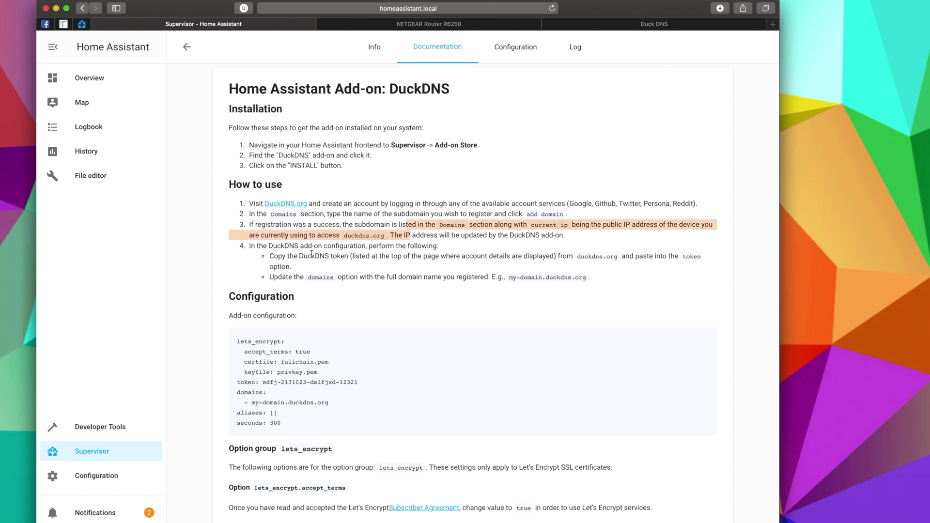
drag(302, 255, 415, 256)
click(516, 47)
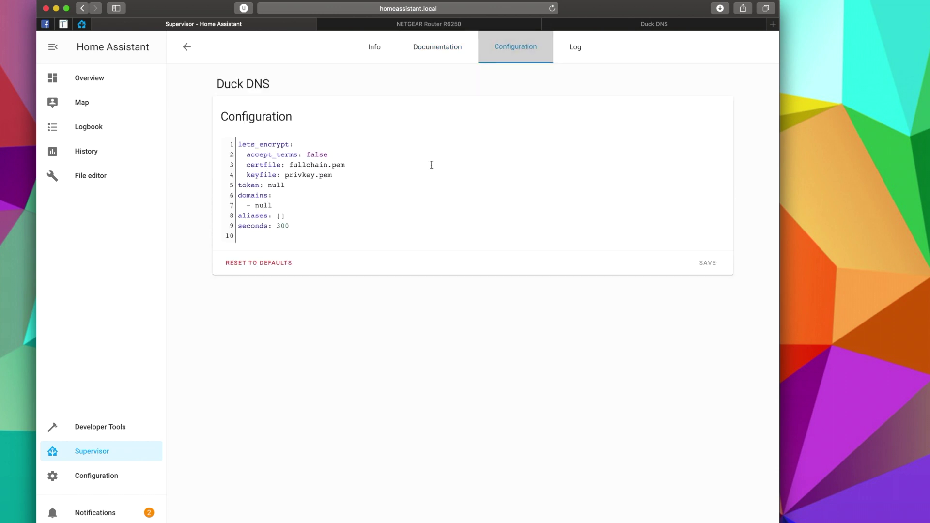
double_click(276, 185)
key(super+v)
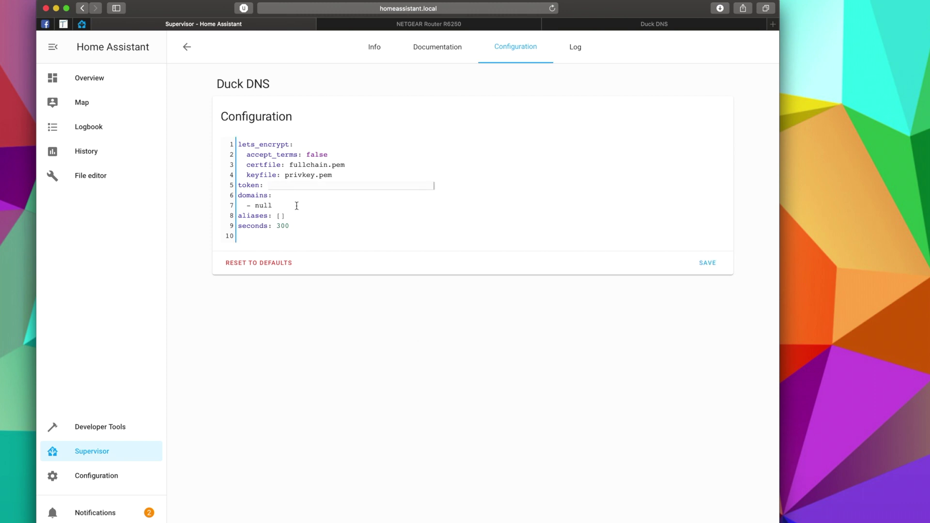
click(625, 27)
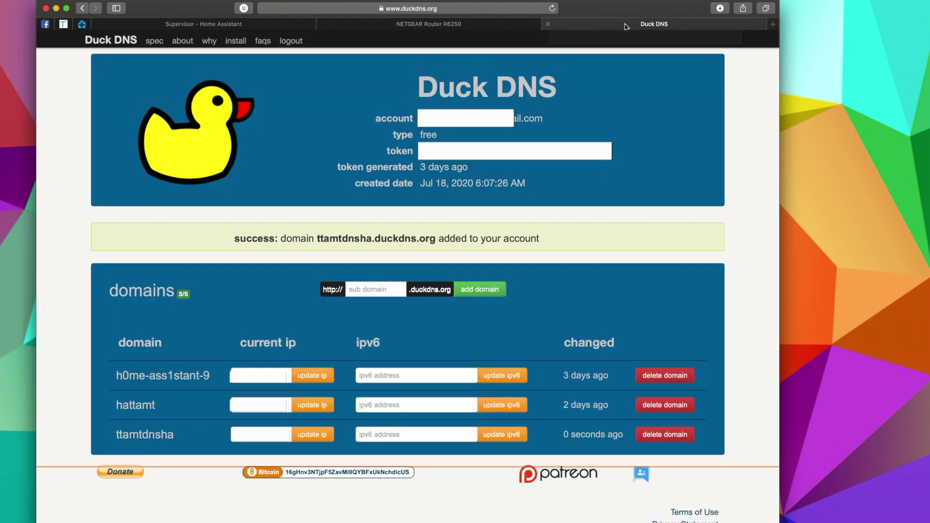
drag(317, 238, 435, 236)
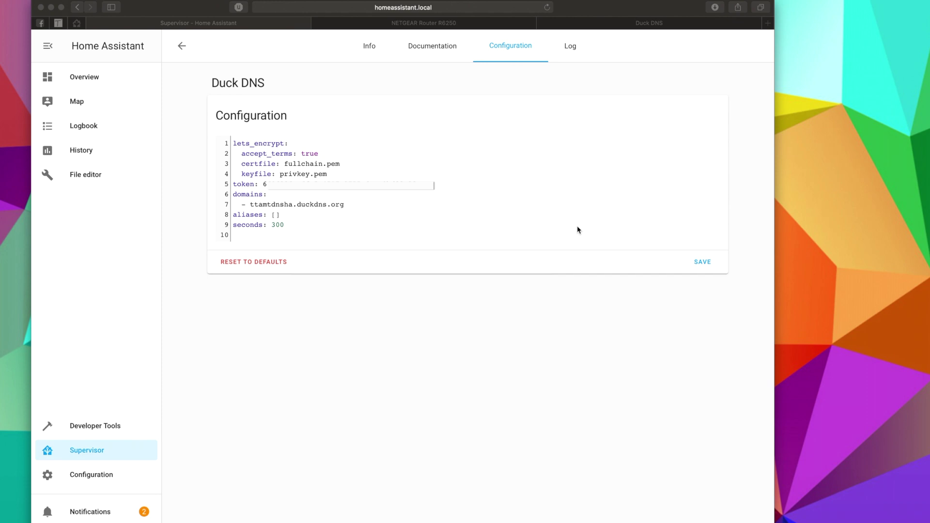
click(701, 268)
click(702, 268)
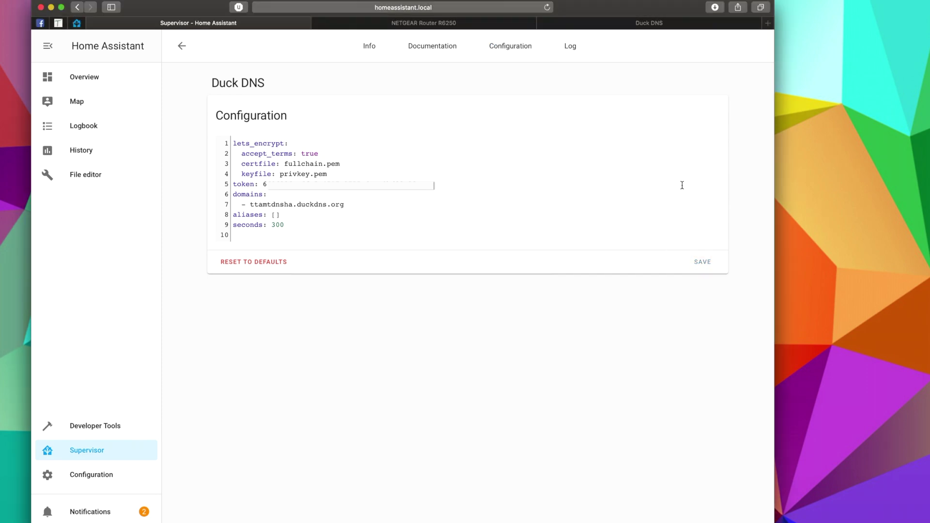
Step: Start the Duck DNS add-on from its Info page
right_click(318, 200)
click(369, 45)
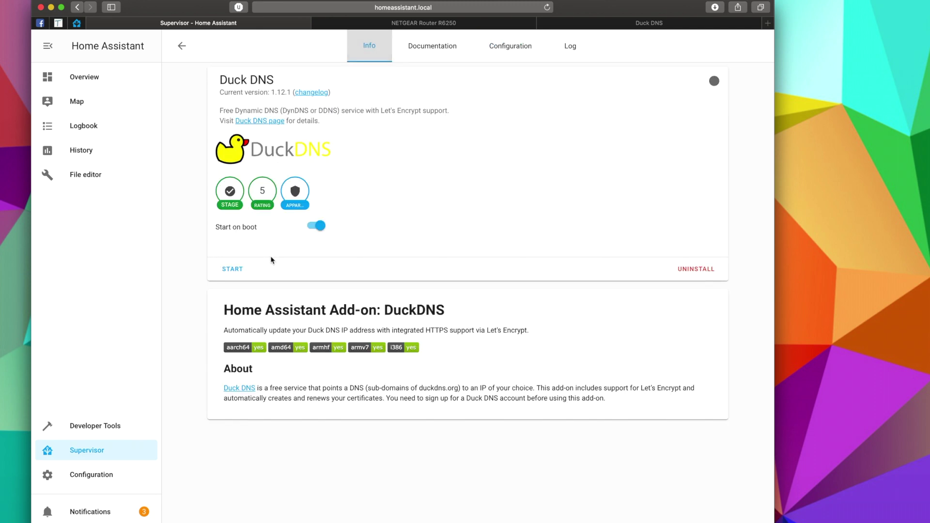
click(235, 268)
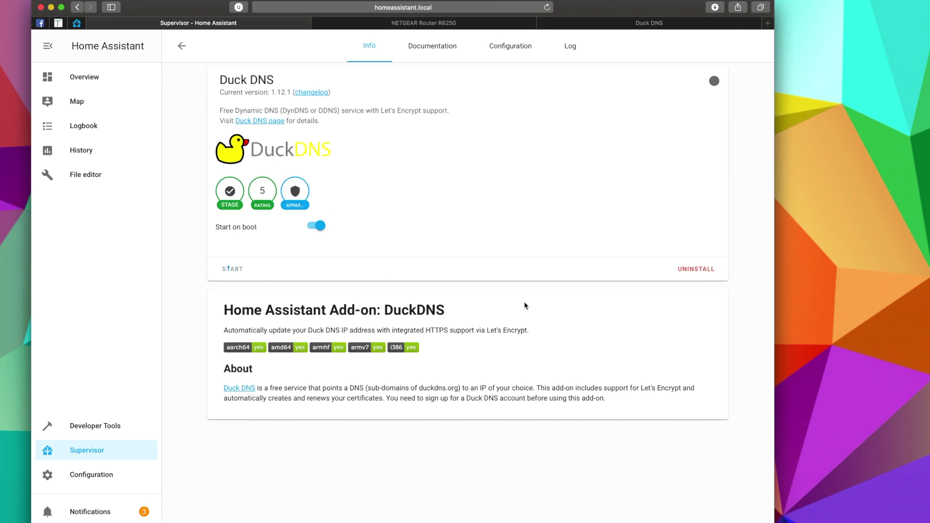
click(89, 181)
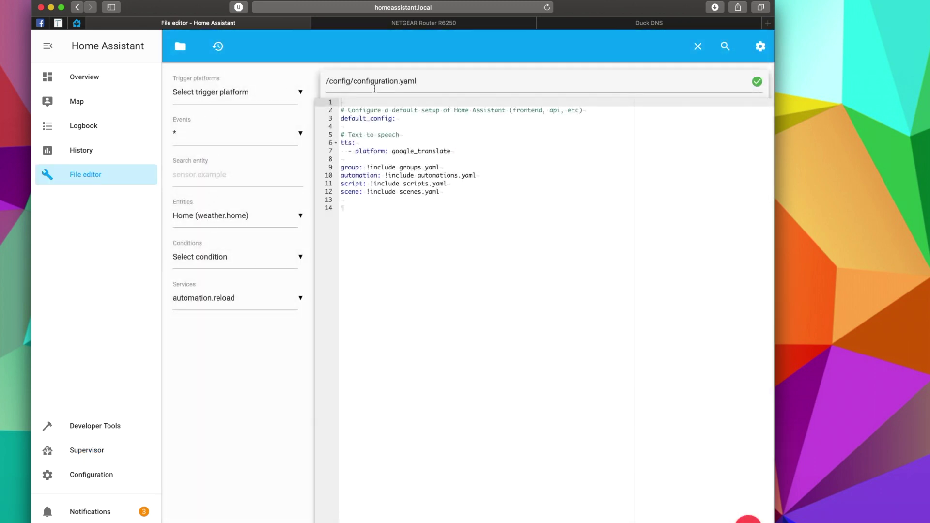
click(180, 47)
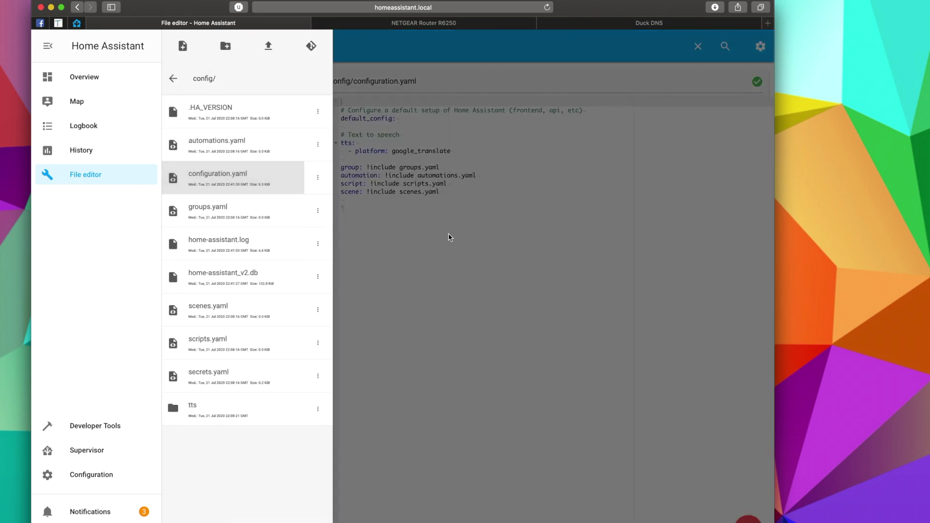
click(354, 210)
click(351, 207)
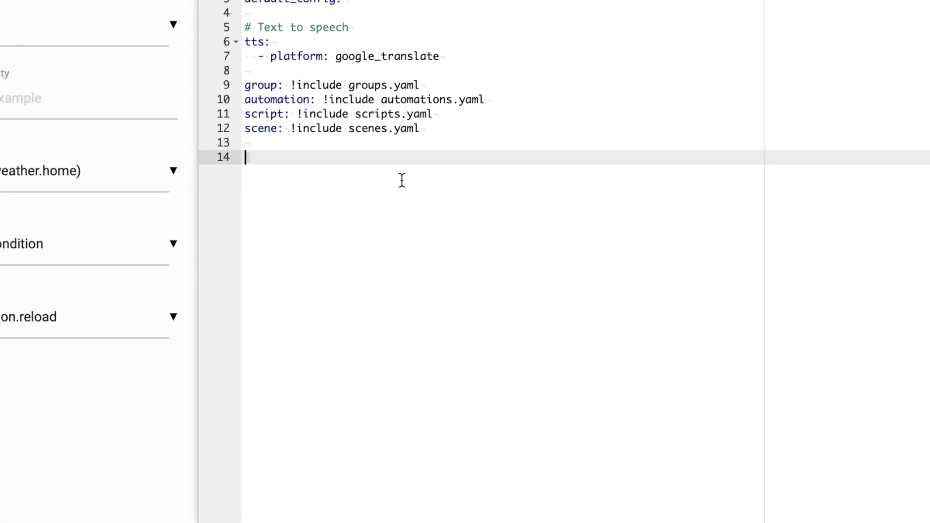
text(http:  base_url: https://ttamtdnsha.duckdns.org  ssl_certificate: /ssl/fullchain.pem  ssl_key: /ssl/privkey.pem)
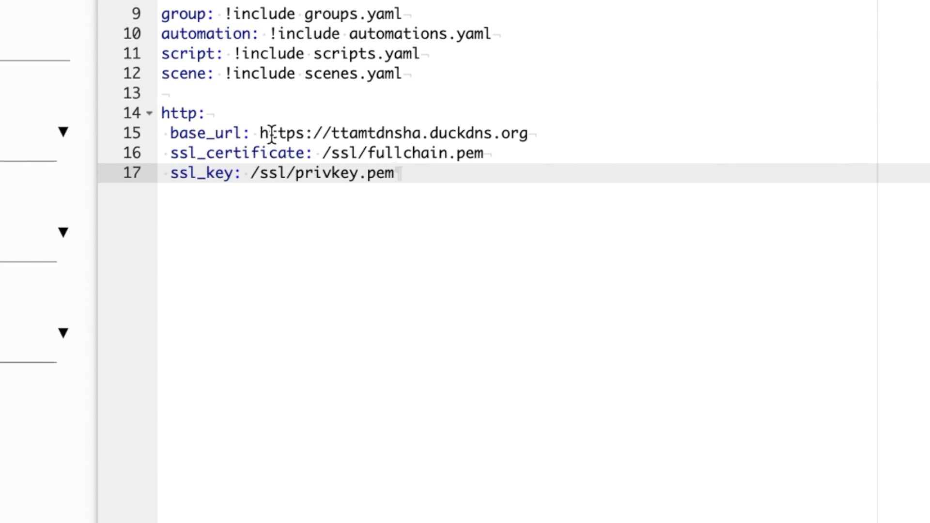
drag(260, 132, 532, 131)
click(580, 173)
drag(396, 154, 475, 154)
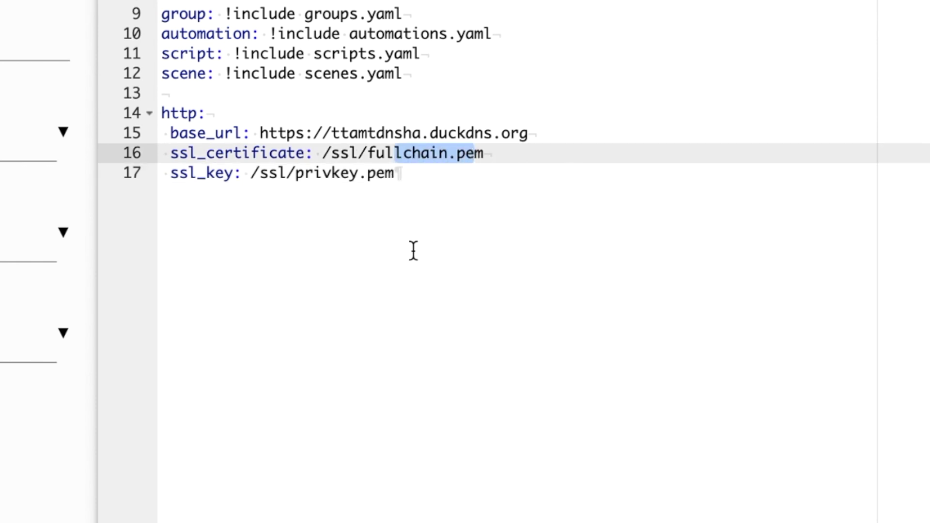
drag(290, 175, 353, 174)
click(489, 313)
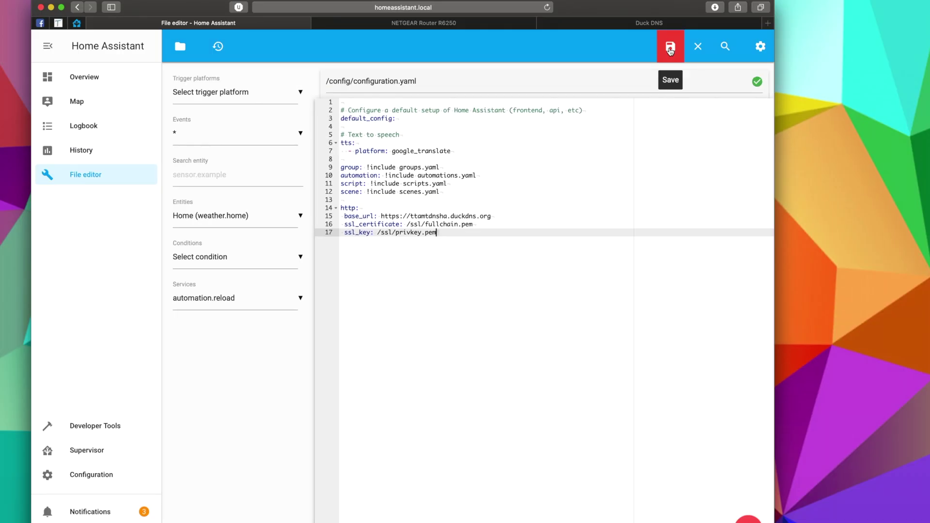
click(669, 48)
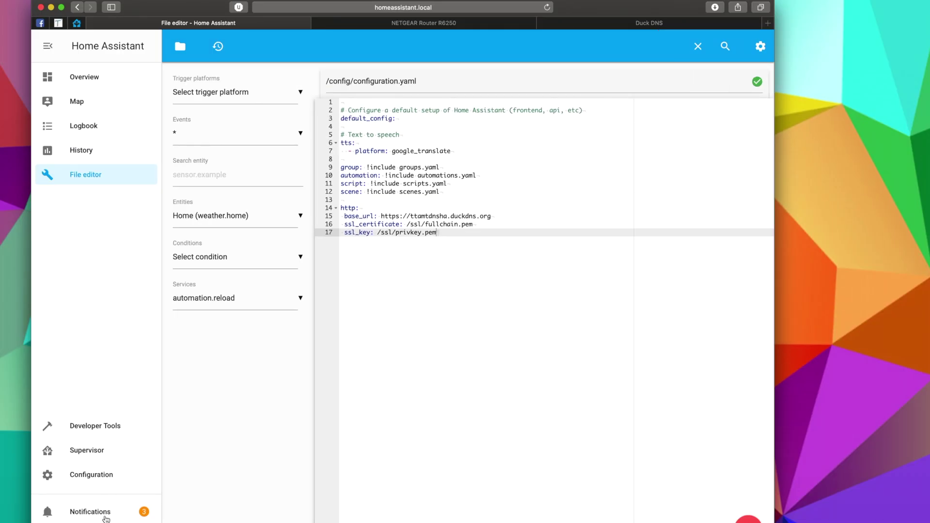
Step: Restart the Home Assistant server from Server Controls and confirm
click(107, 479)
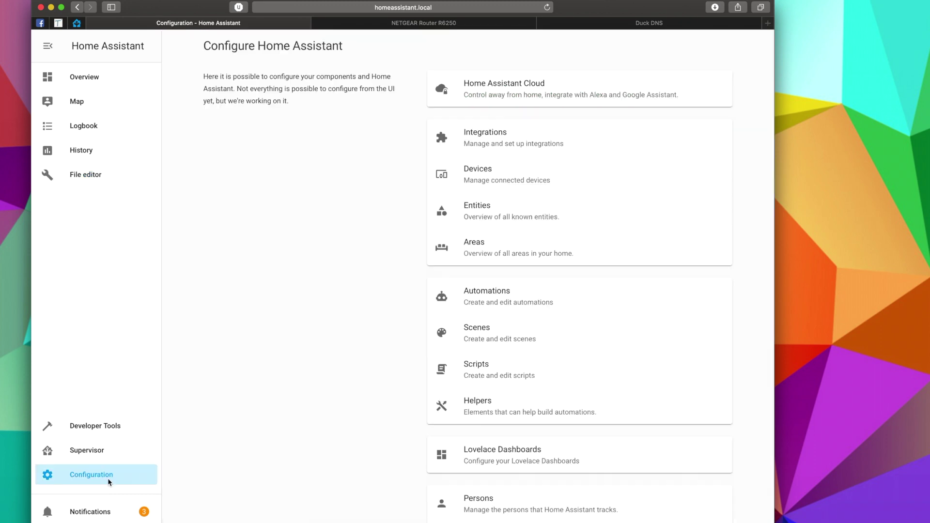
scroll(519, 469, down, 5)
click(523, 440)
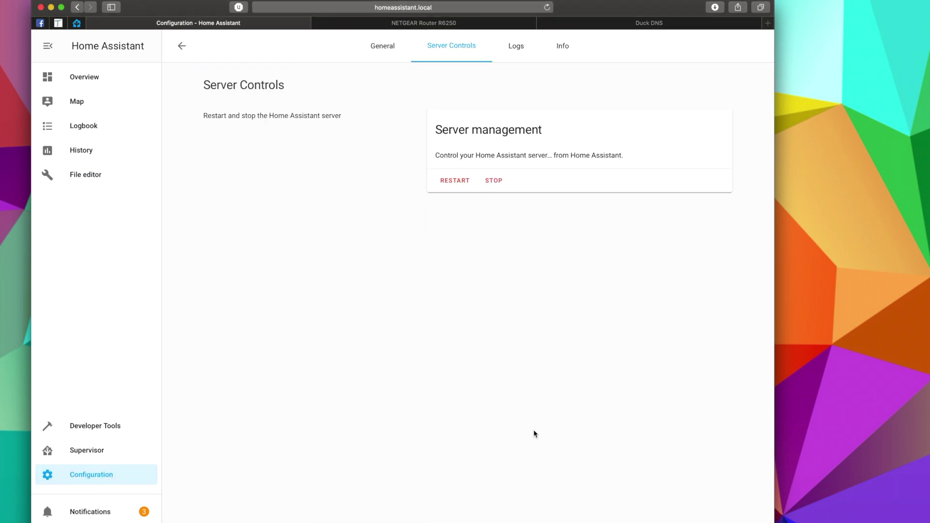
click(460, 182)
click(482, 327)
Step: Reload homeassistant.local:8123, which no longer opens, and go back to the Duck DNS tab
click(478, 10)
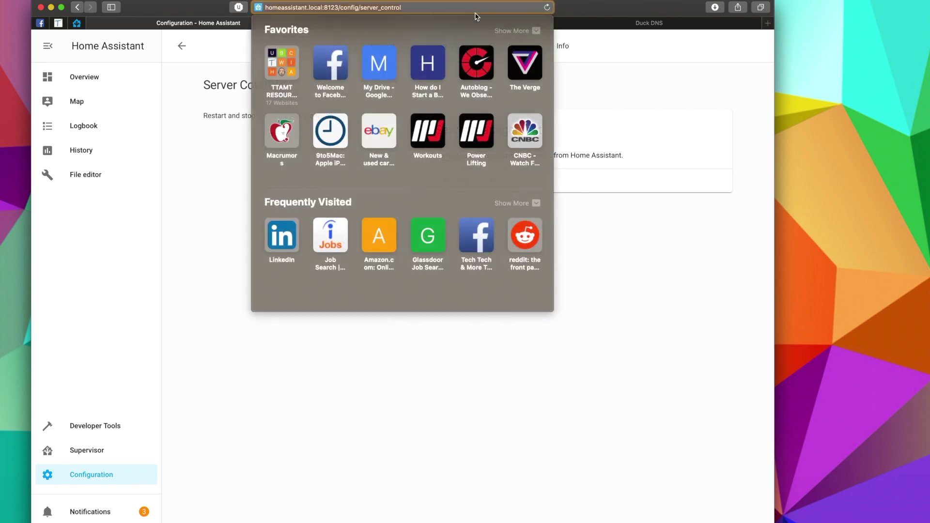
click(444, 6)
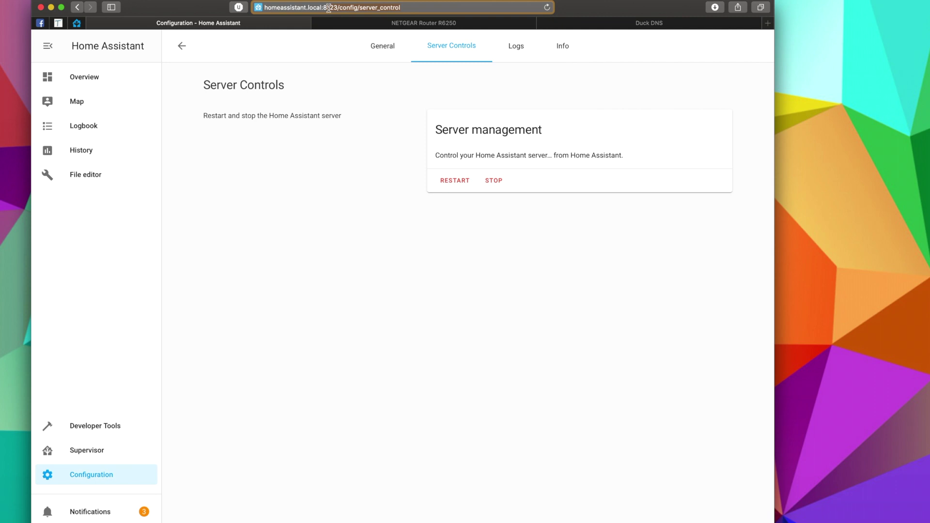
key(alt+BackSpace)
key(alt+BackSpace)
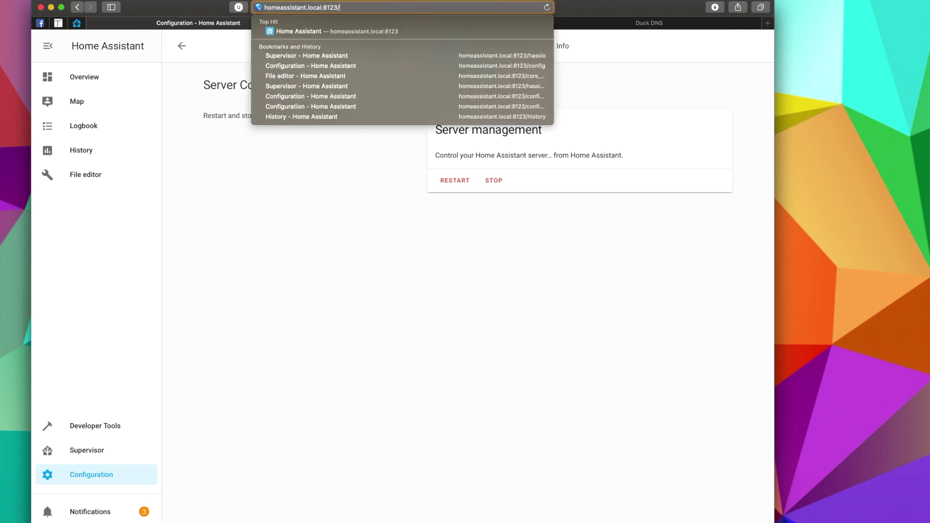
key(Return)
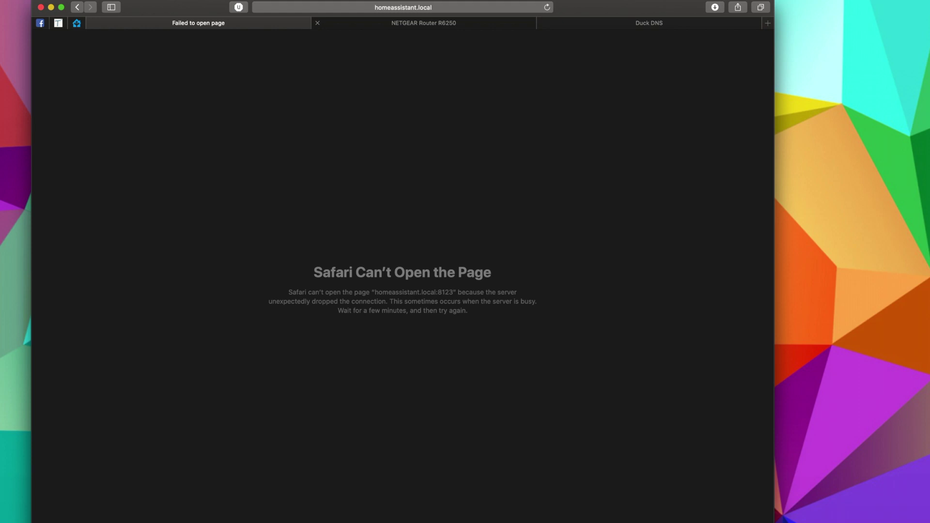
click(631, 24)
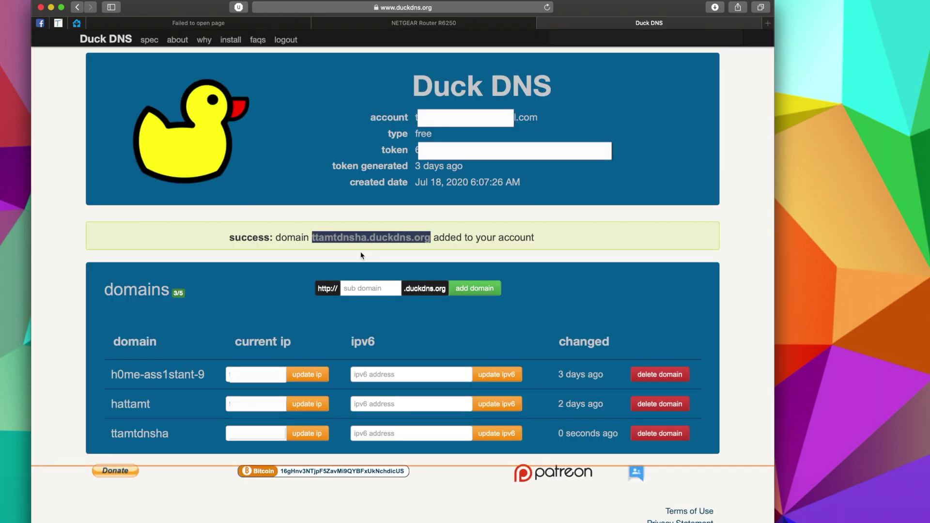
click(481, 221)
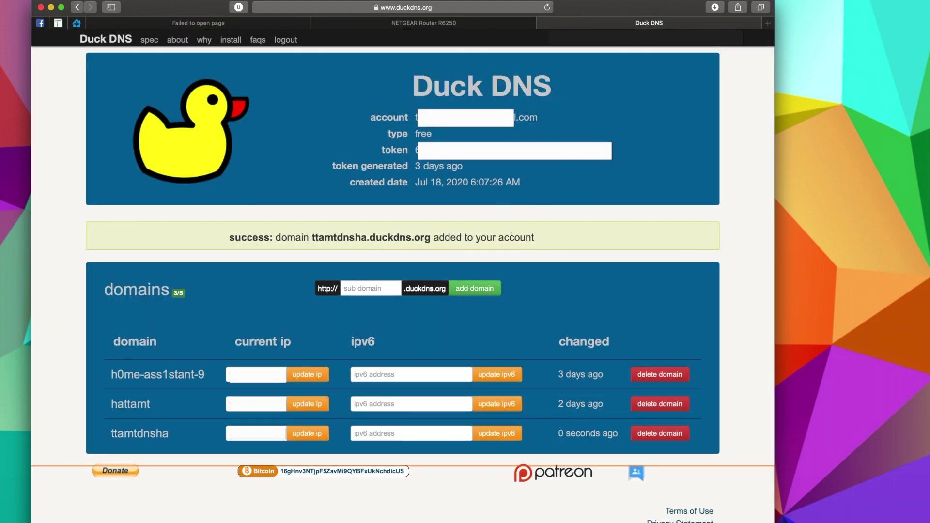
drag(310, 237, 432, 234)
key(super+c)
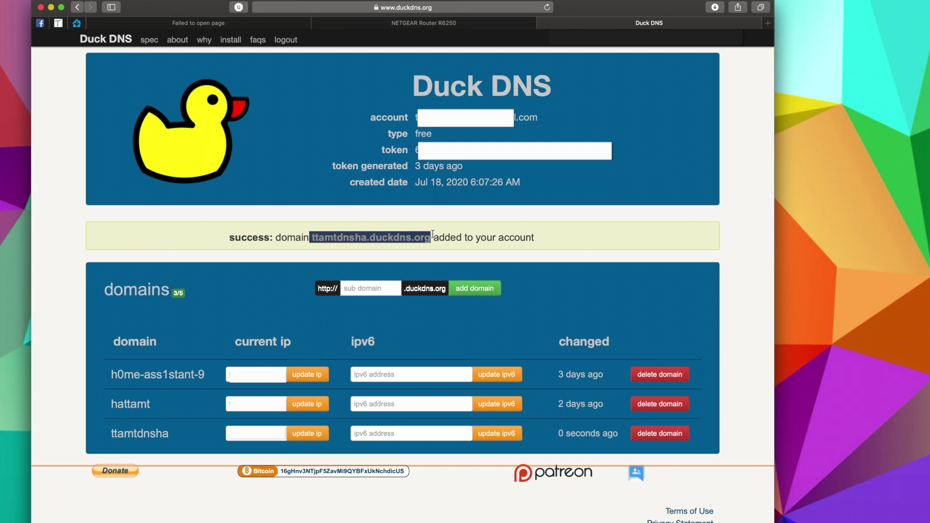
click(766, 25)
text(link)
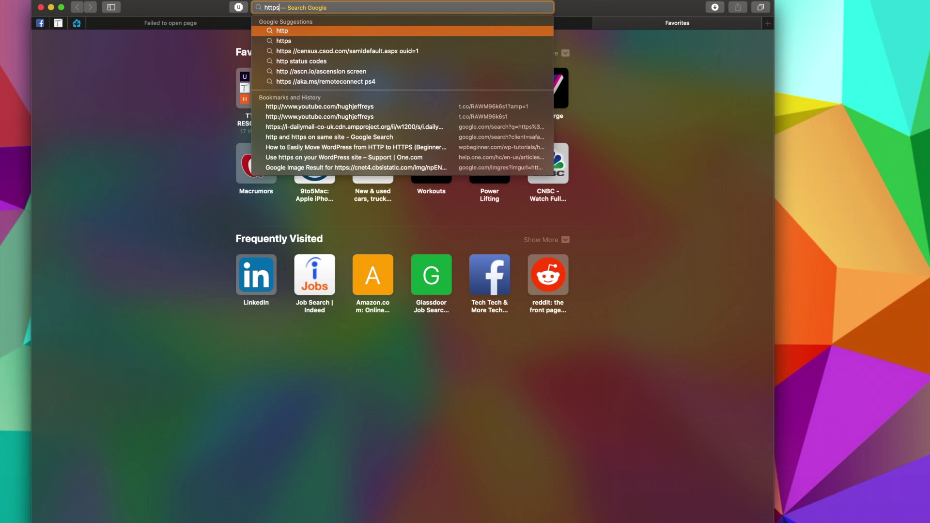
key(BackSpace)
key(BackSpace)
key(BackSpace)
key(BackSpace)
key(BackSpace)
key(BackSpace)
key(BackSpace)
key(BackSpace)
key(BackSpace)
key(BackSpace)
key(BackSpace)
key(BackSpace)
key(BackSpace)
key(BackSpace)
key(BackSpace)
key(BackSpace)
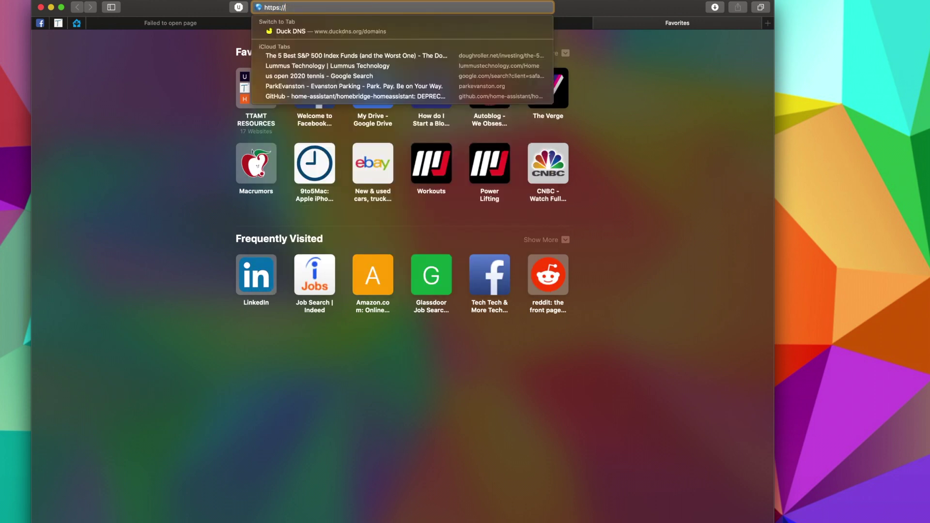
key(super+v)
click(286, 7)
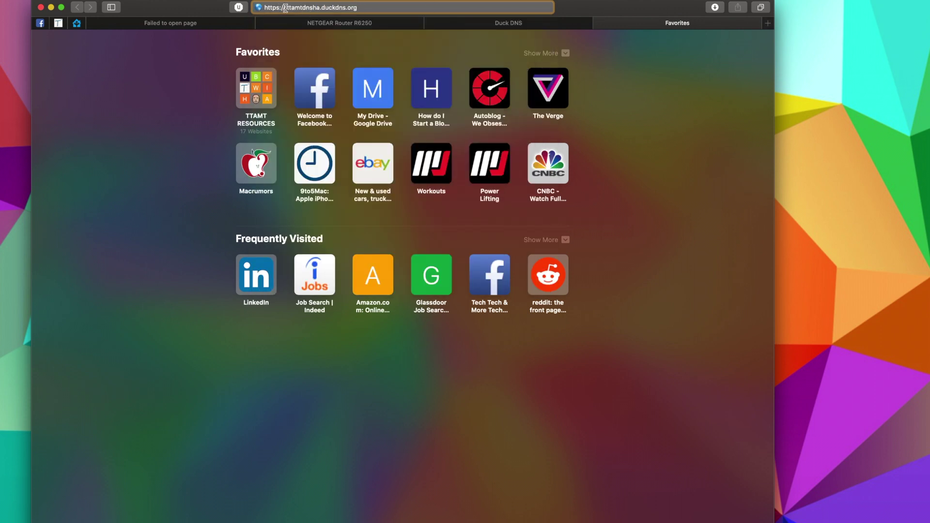
key(BackSpace)
key(Return)
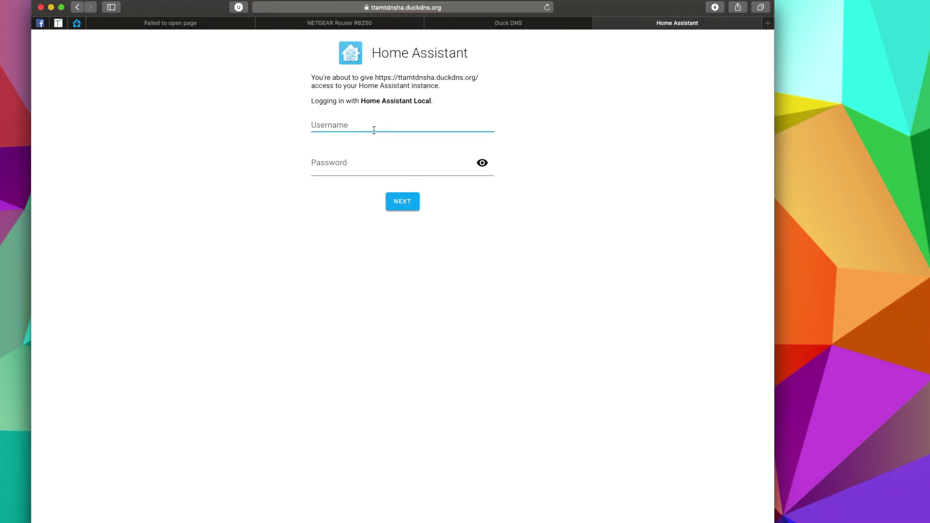
Step: Log in to Home Assistant at the https duckdns address with the account username and password
text(karlo)
key(Tab)
text(*****)
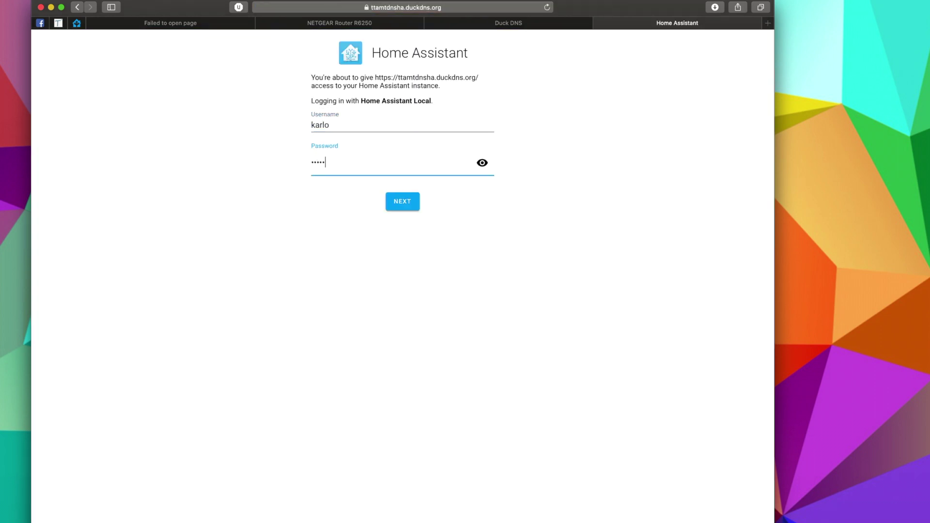
text(***)
key(Return)
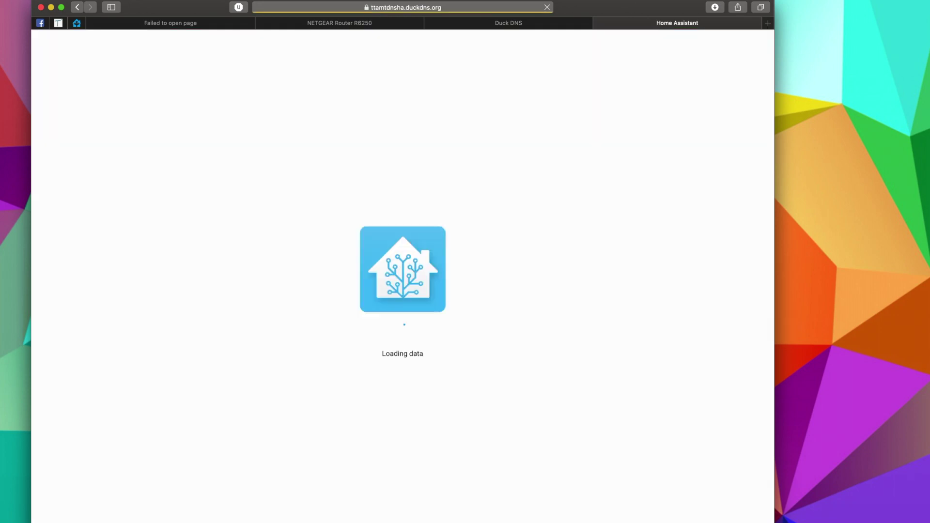